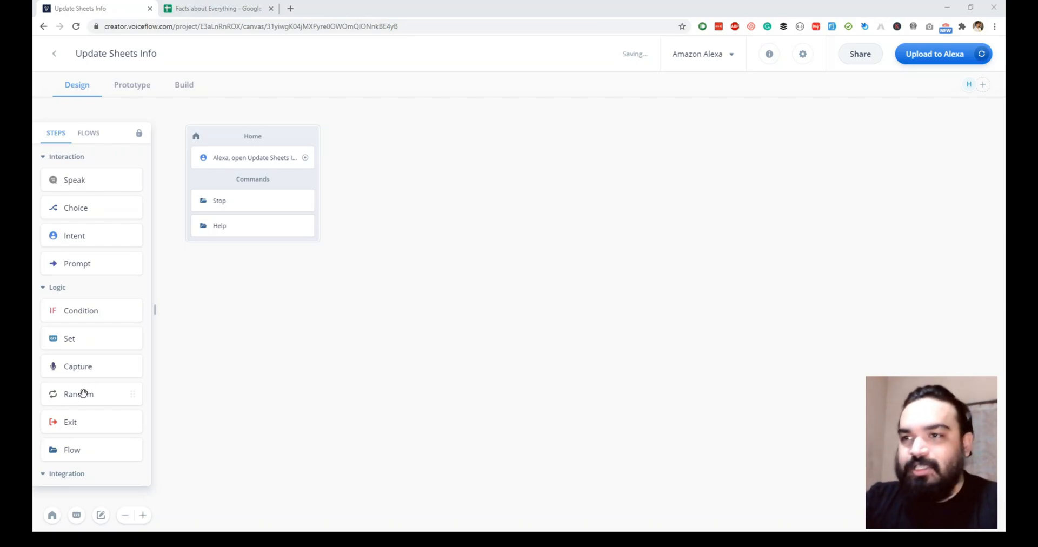
- Add a Google Sheets step to the canvas beside the Home block and set its action to Update Data
scroll(83, 394, "down", 2)
left_click_drag(127, 425, 472, 188)
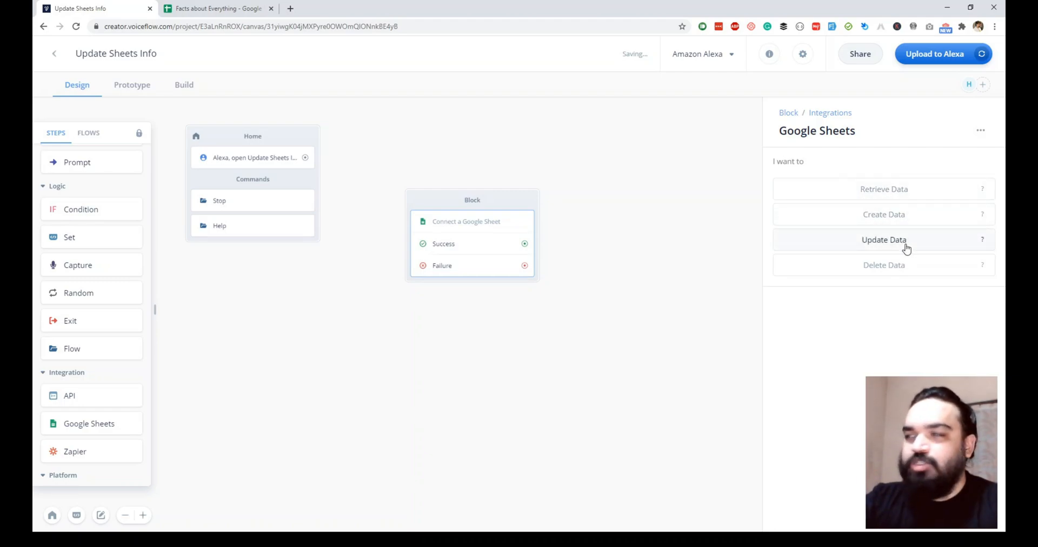
left_click(907, 247)
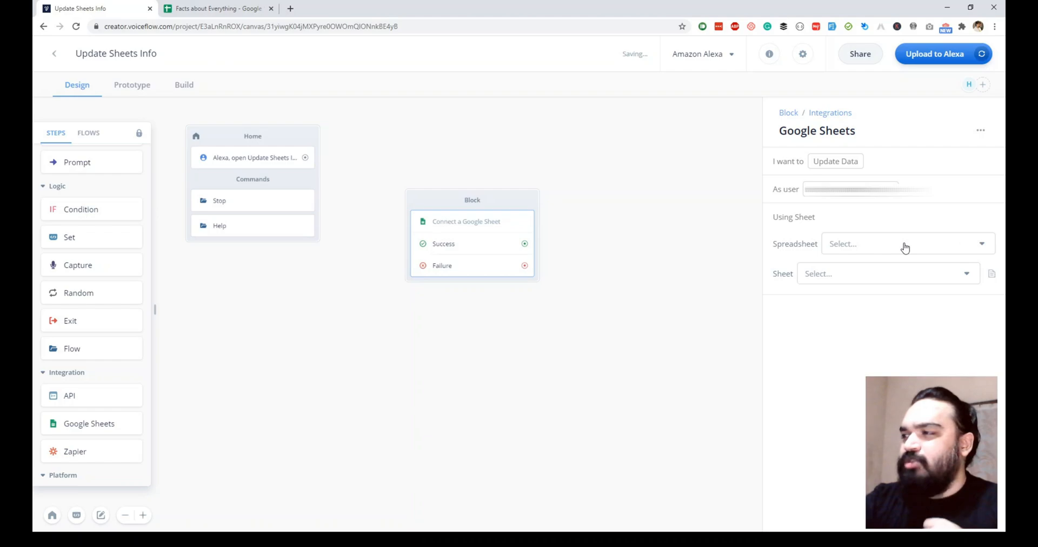
- Choose the Facts about Everything spreadsheet and its Favorite City sheet for the update, and open the values settings
left_click(871, 245)
left_click(869, 268)
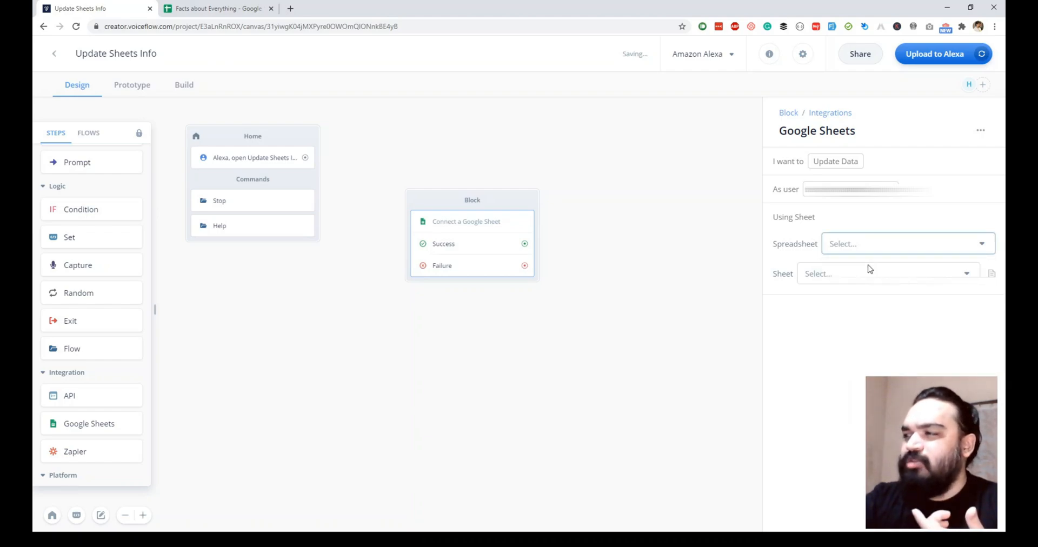
left_click(855, 276)
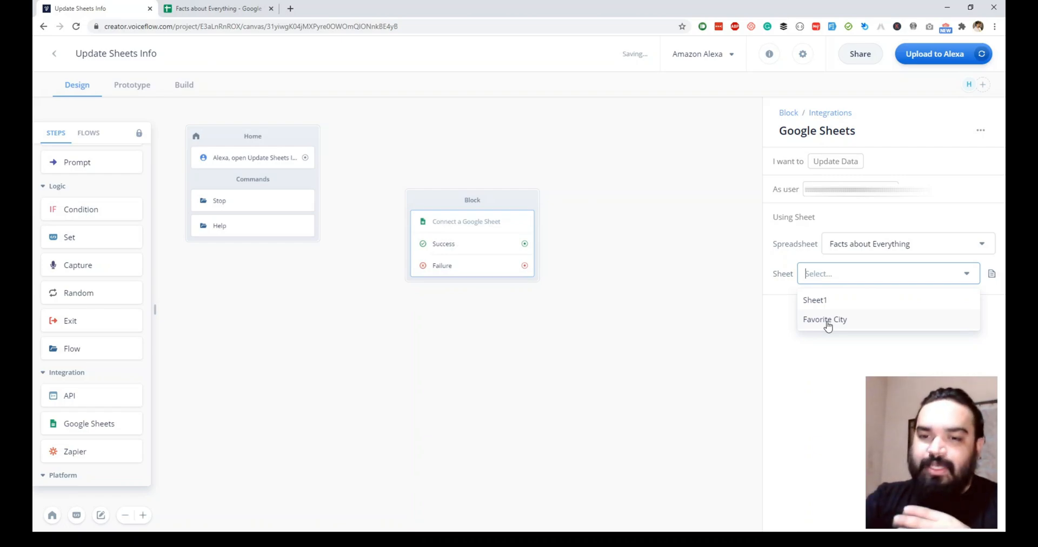
left_click(826, 322)
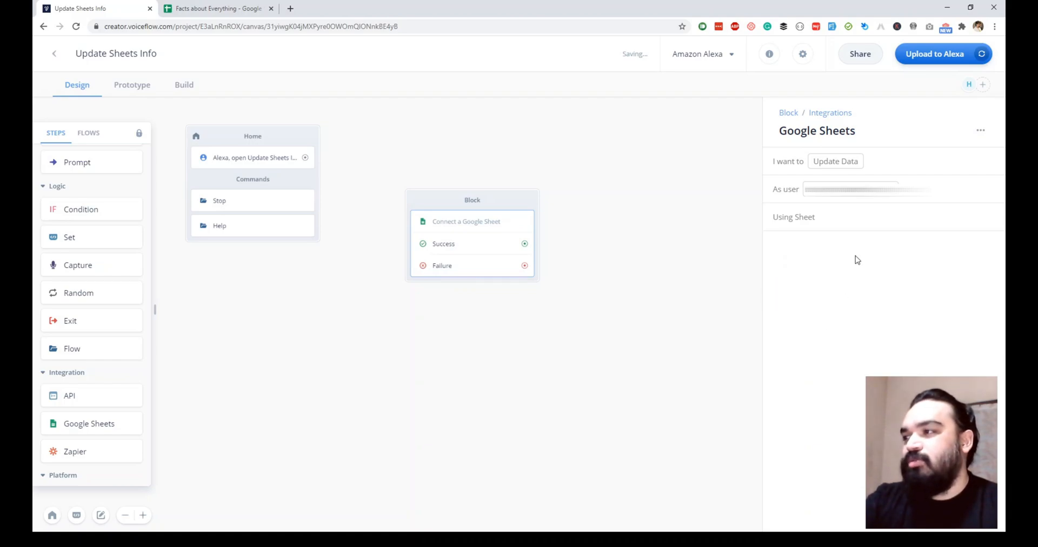
left_click(817, 246)
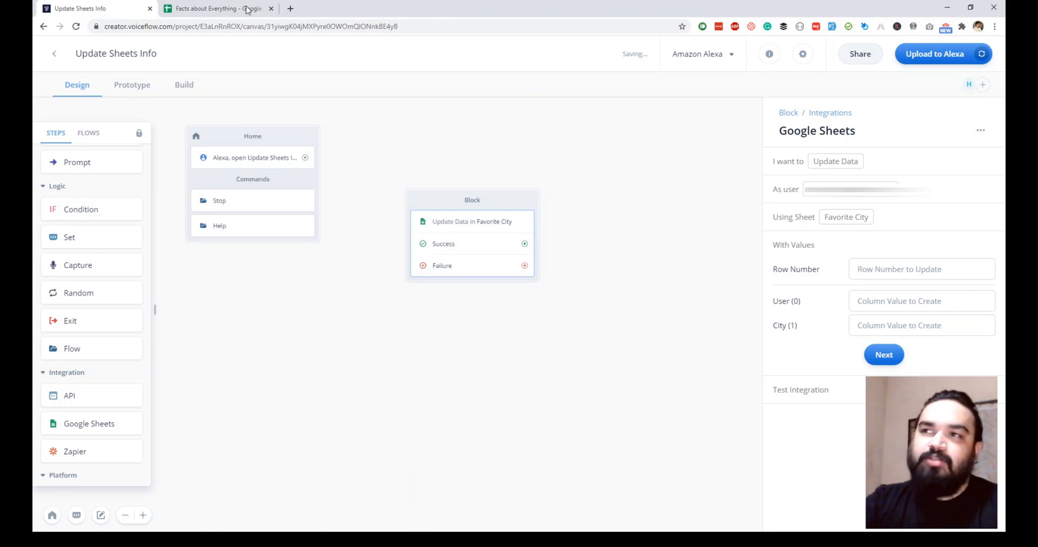
- Look up the TEST_USER row in the Favorite City sheet in Google Sheets, and set the Voiceflow row number to update to 3
left_click(217, 8)
left_click(76, 154)
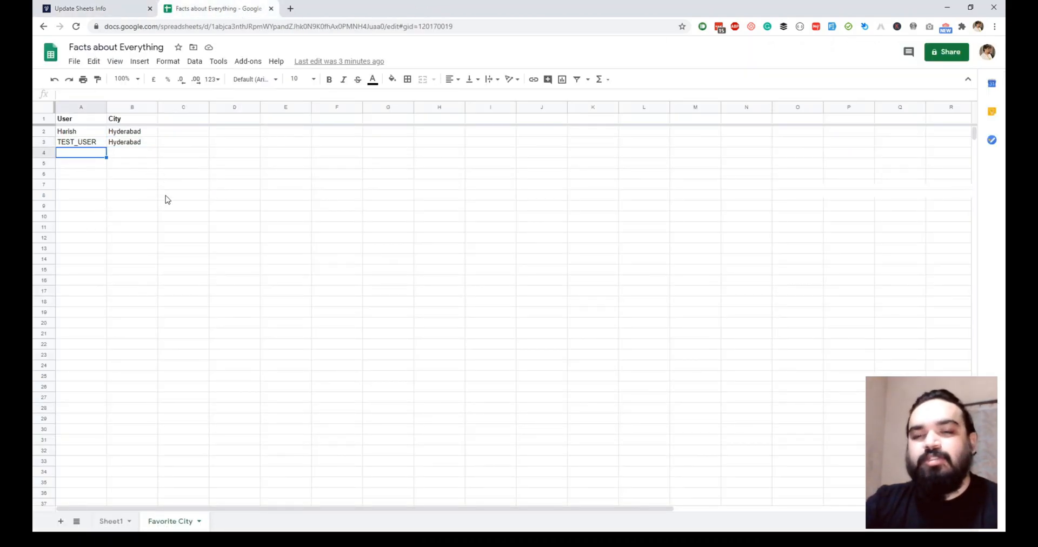
left_click(112, 145)
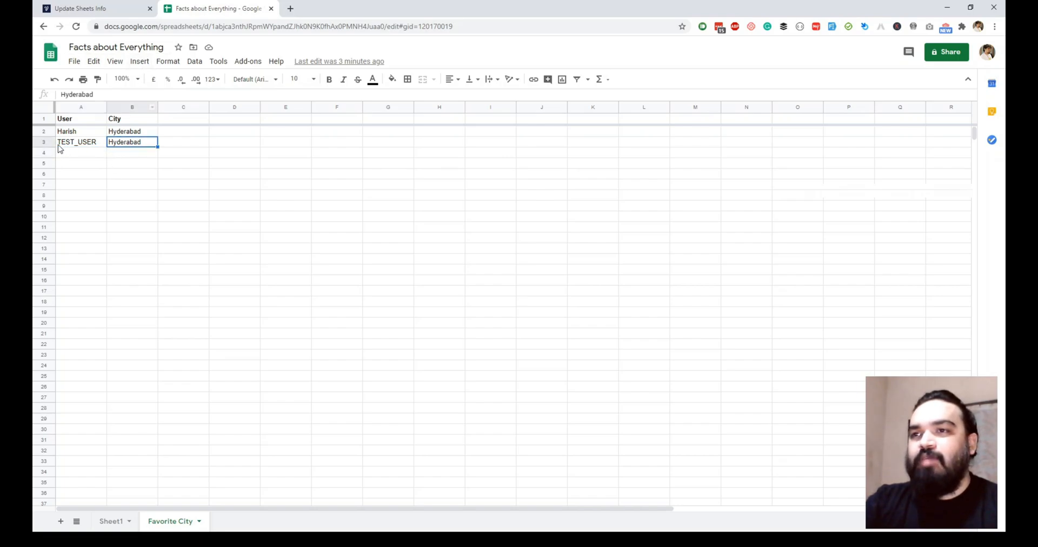
left_click(90, 8)
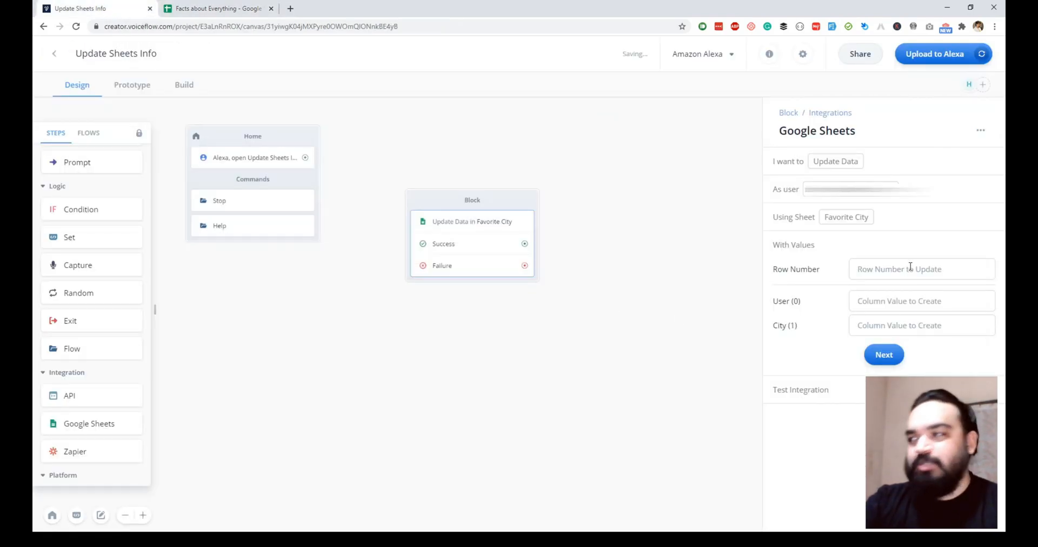
left_click(883, 276)
type("3")
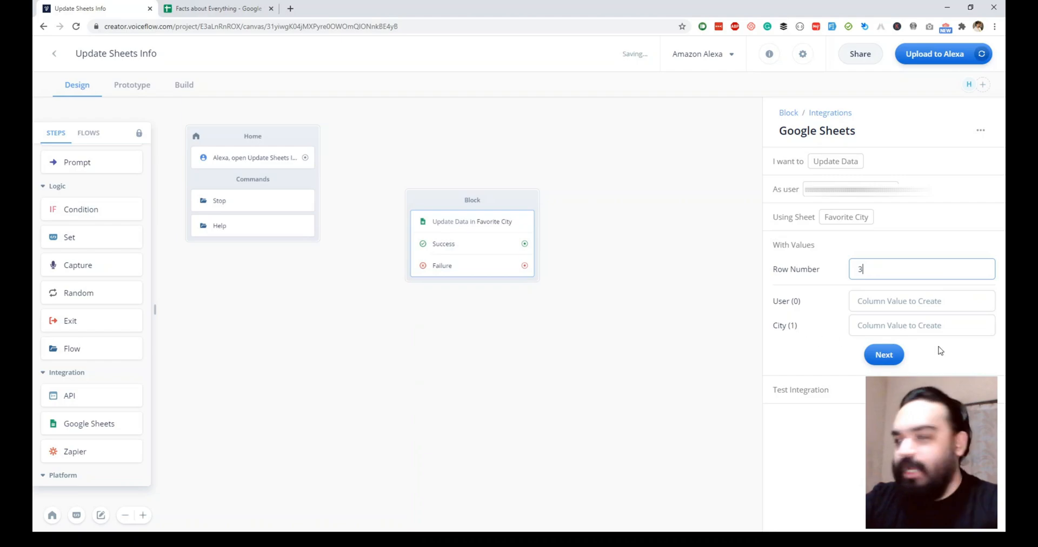
- Move the Google Sheets block farther from Home and add a Speak step in the space between them
left_click_drag(472, 229, 586, 210)
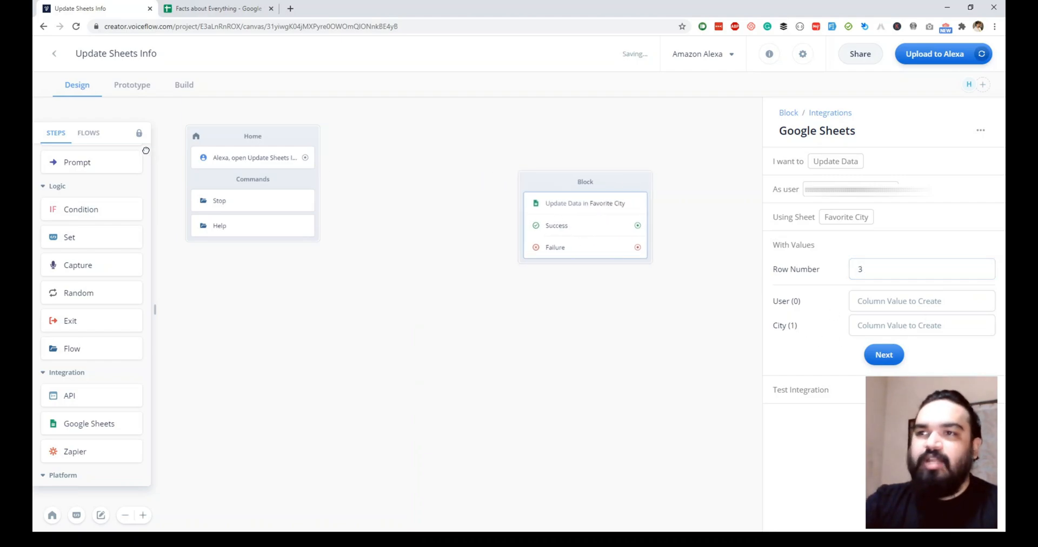
left_click(107, 187)
scroll(106, 184, "up", 1)
scroll(105, 183, "up", 2)
left_click_drag(68, 180, 422, 177)
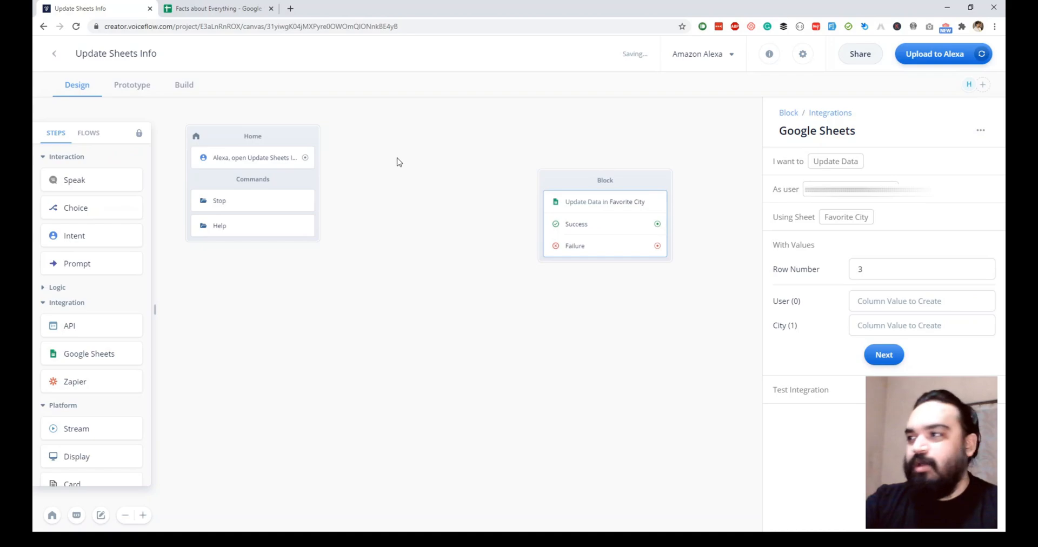
- Set the Speak message to "What is your new favorite city?" and link the Home block's opening invocation to it
left_click(824, 192)
type("What is")
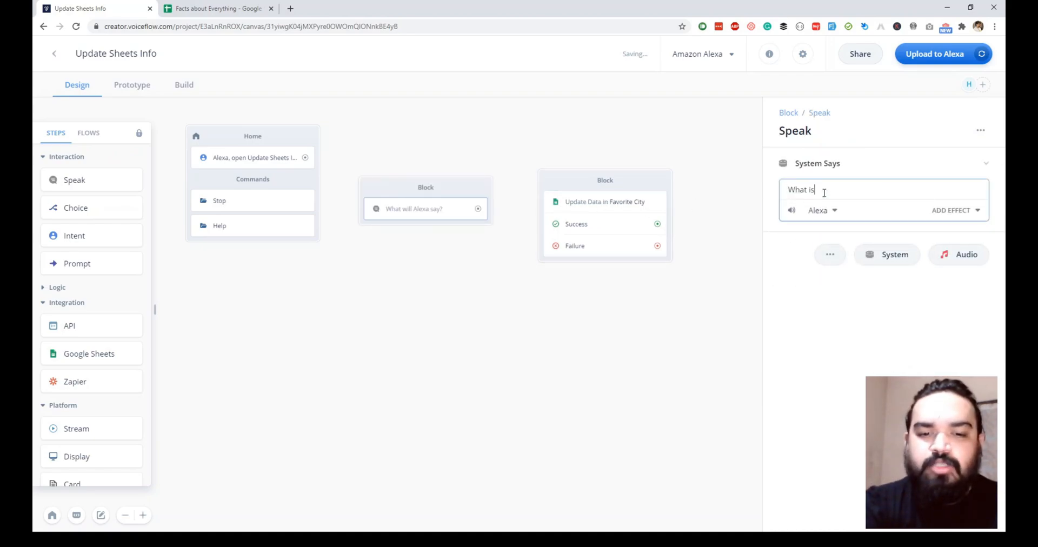
type(" your new favorite")
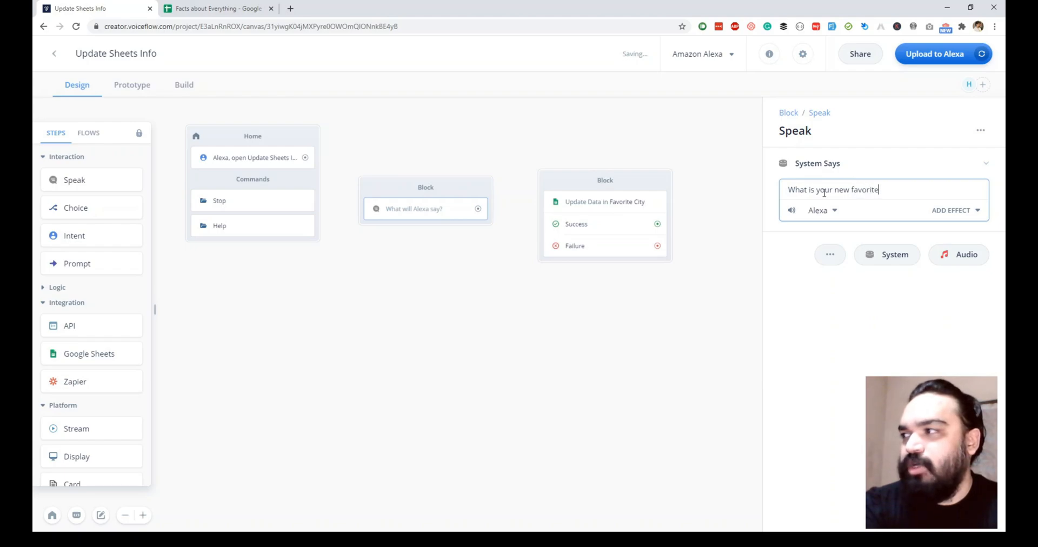
type(" city?")
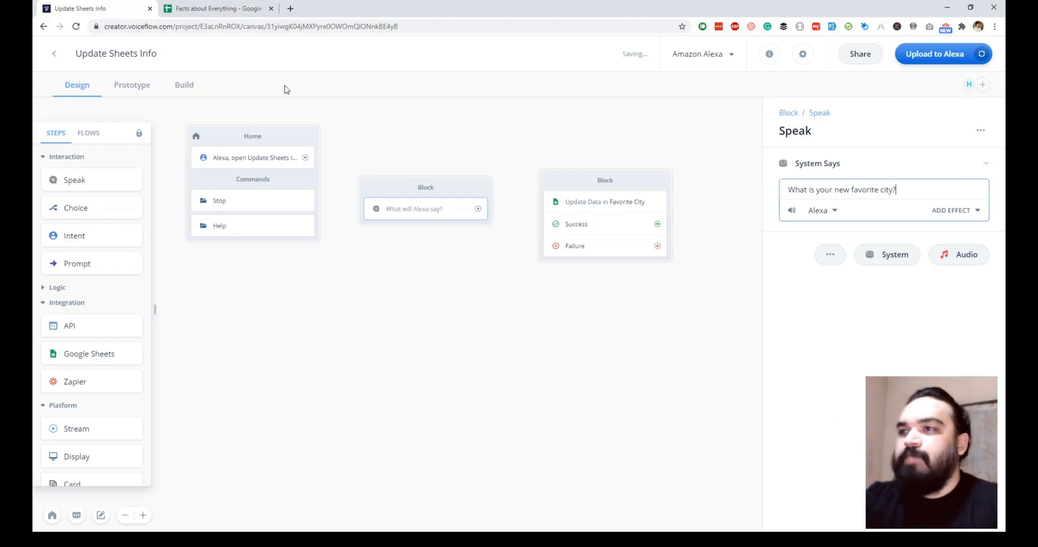
left_click_drag(305, 158, 357, 207)
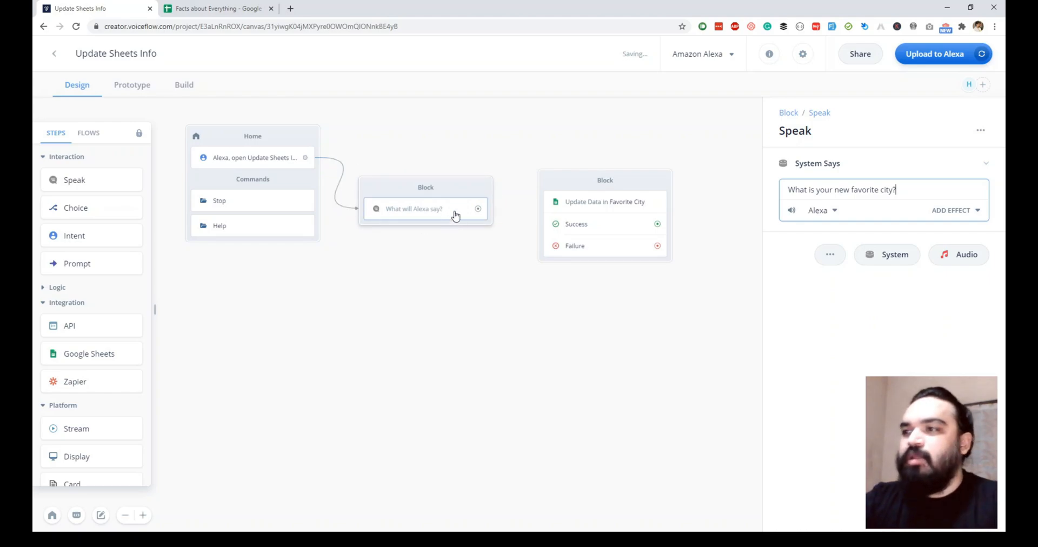
left_click(770, 300)
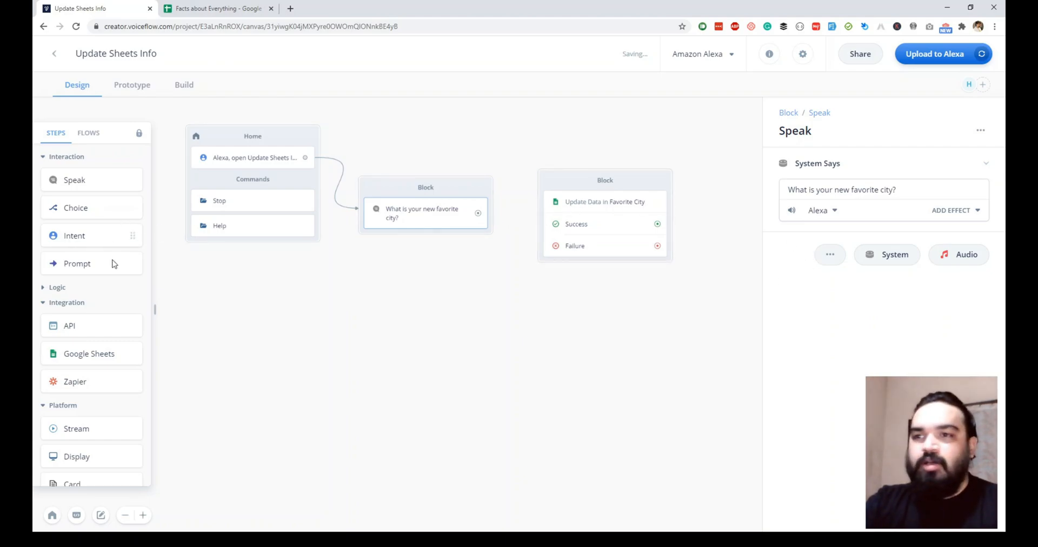
- Add a Capture step beneath the question, with input type City stored in the user_city variable
left_click(56, 287)
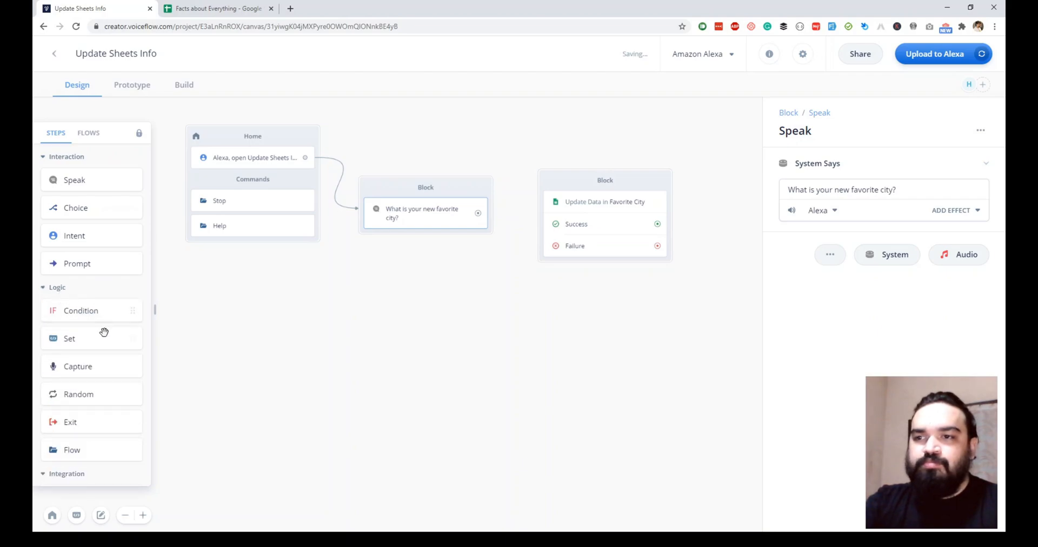
left_click_drag(74, 367, 407, 240)
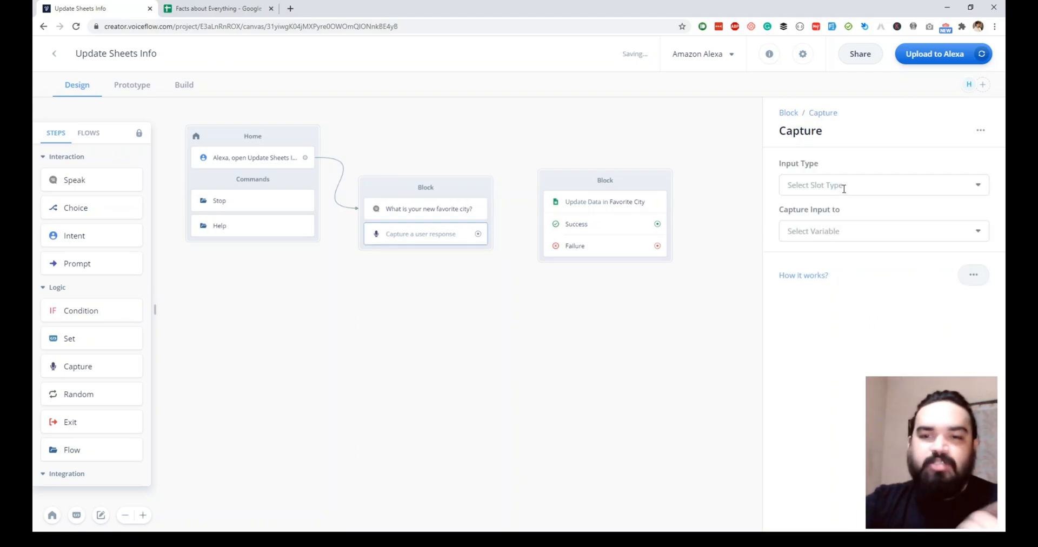
left_click(844, 185)
type("city")
left_click(827, 211)
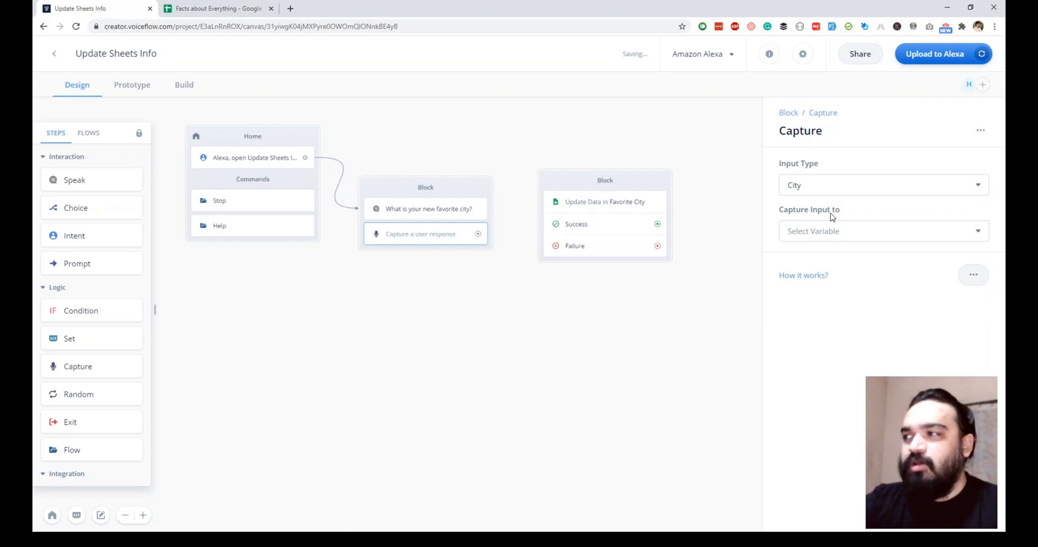
left_click(803, 230)
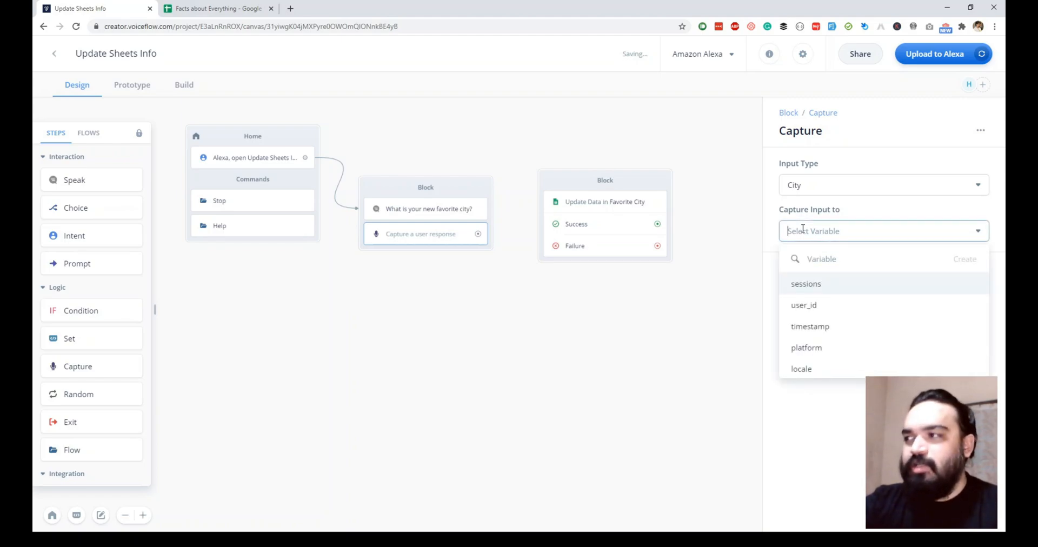
type("user_city")
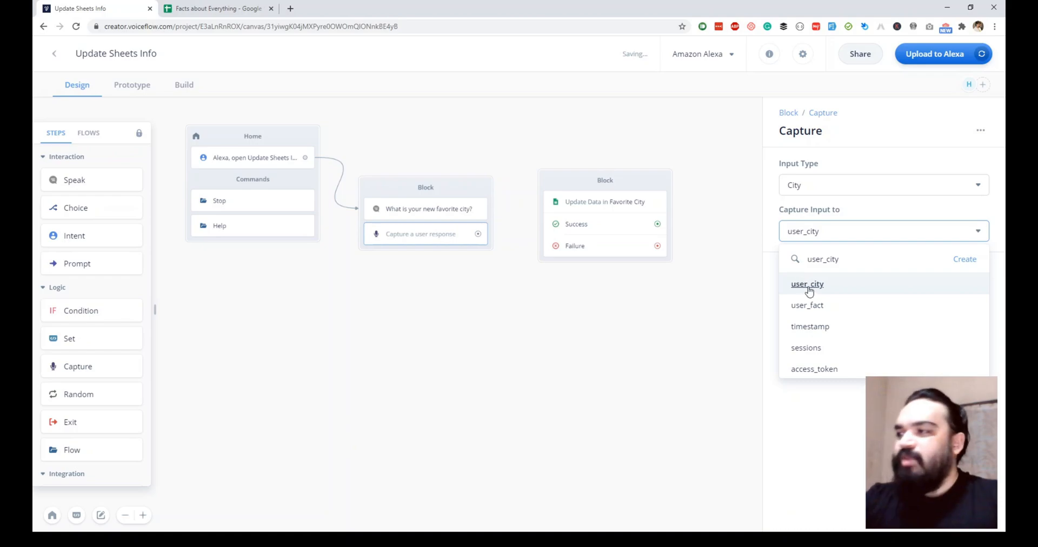
left_click(808, 286)
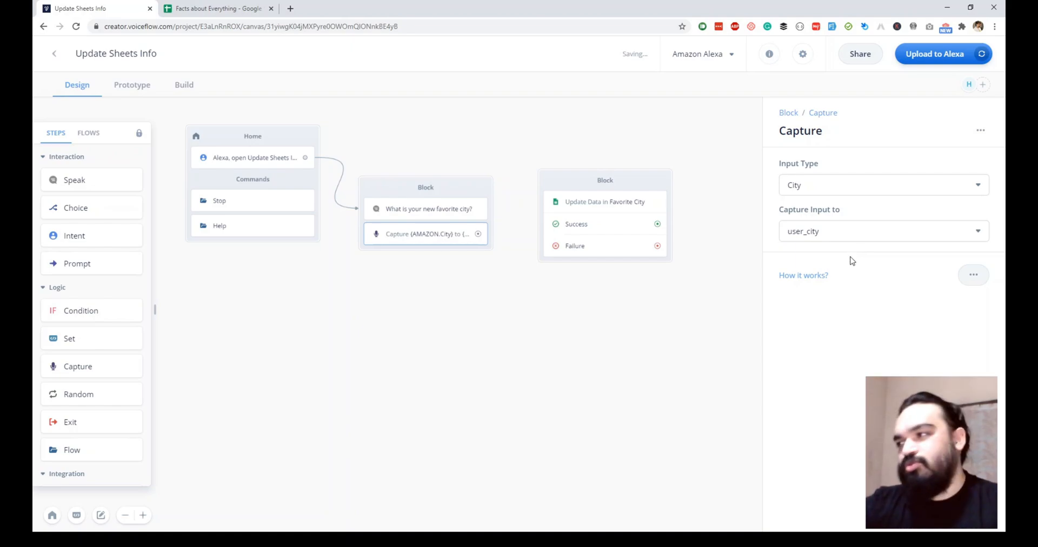
- Connect the Capture step to the Google Sheets update block
left_click_drag(478, 234, 557, 203)
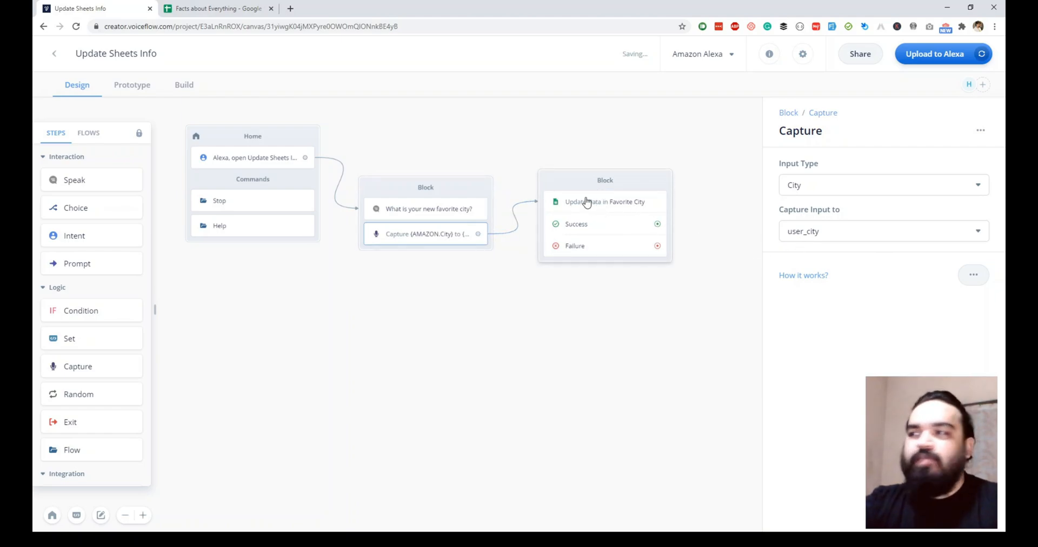
left_click(130, 89)
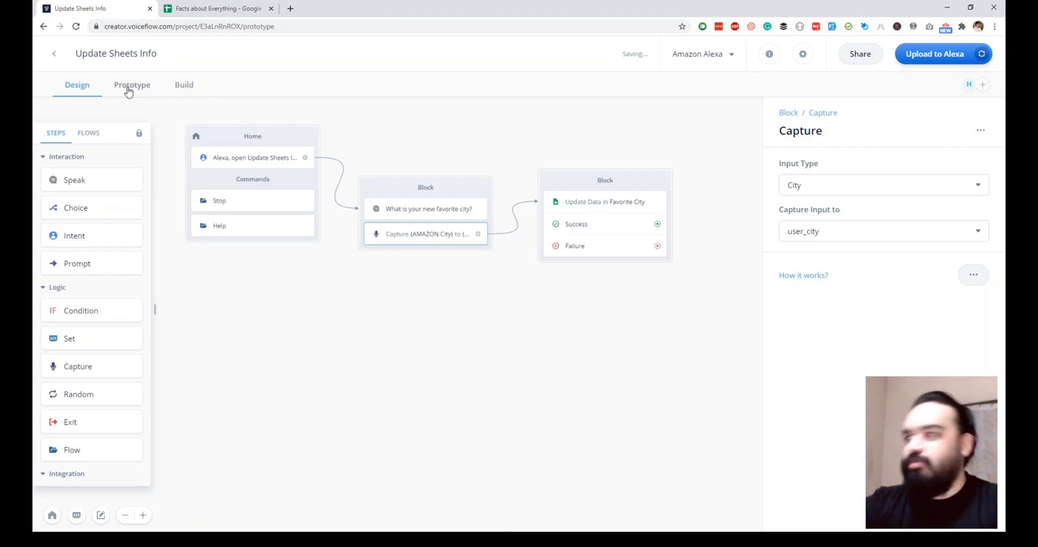
left_click(81, 91)
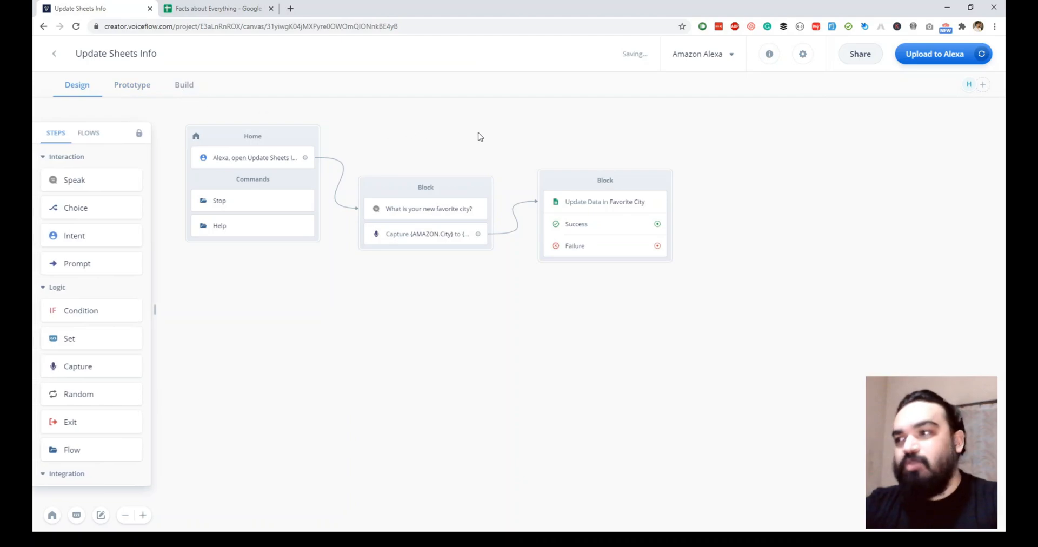
- In the Google Sheets step, map the User column to {user_id} and the City column to {user_city}, and finish the values
left_click(591, 202)
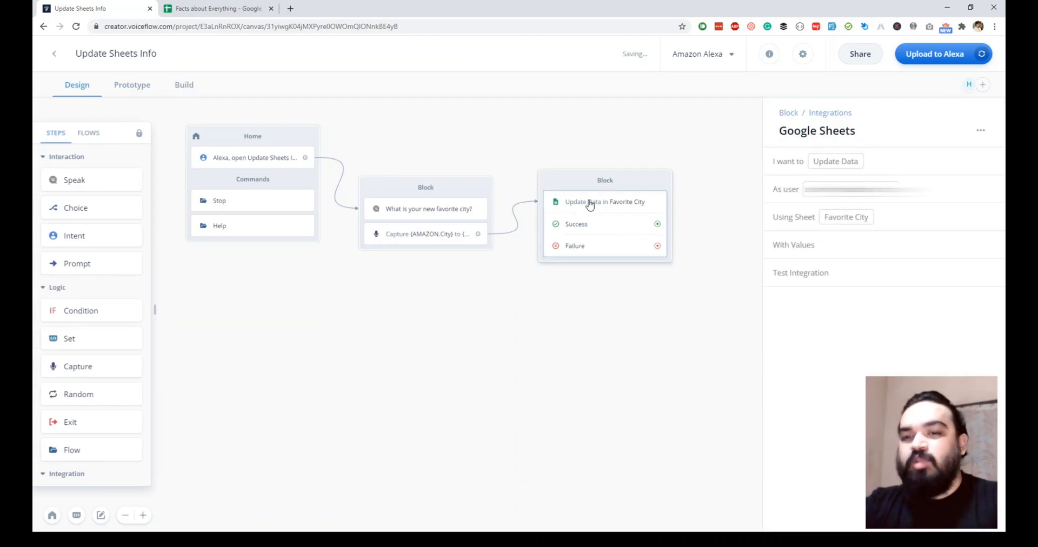
left_click(837, 241)
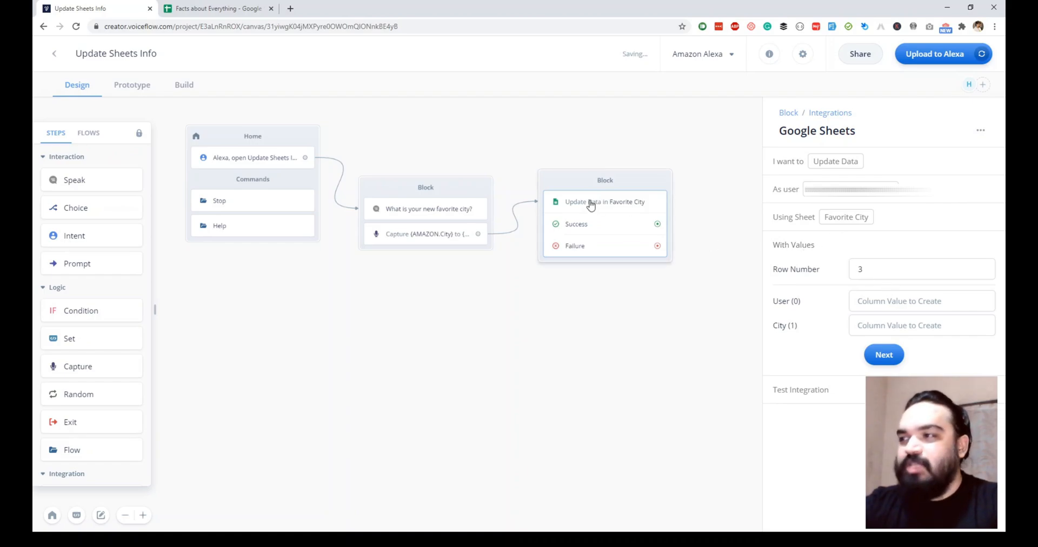
left_click(901, 297)
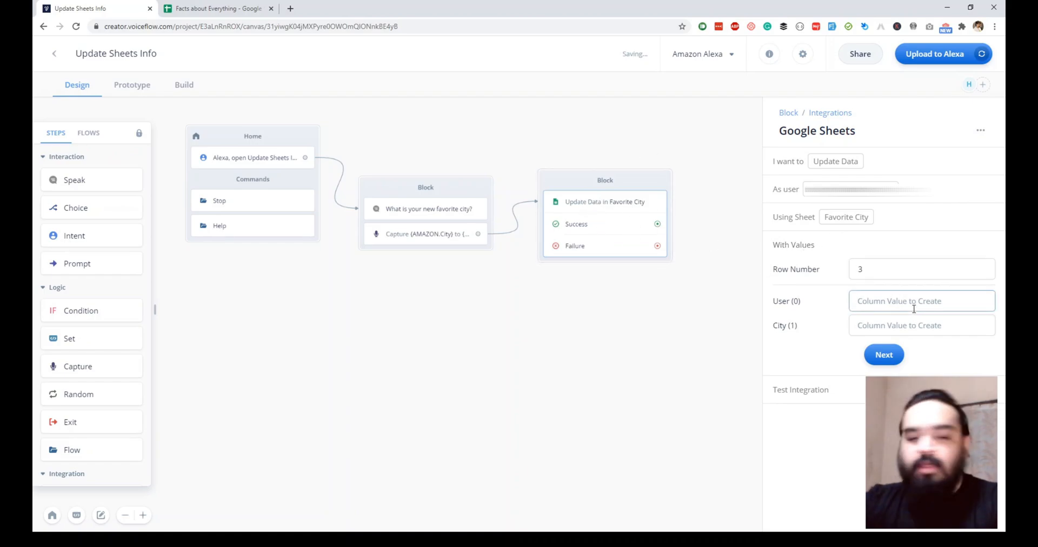
type("{user")
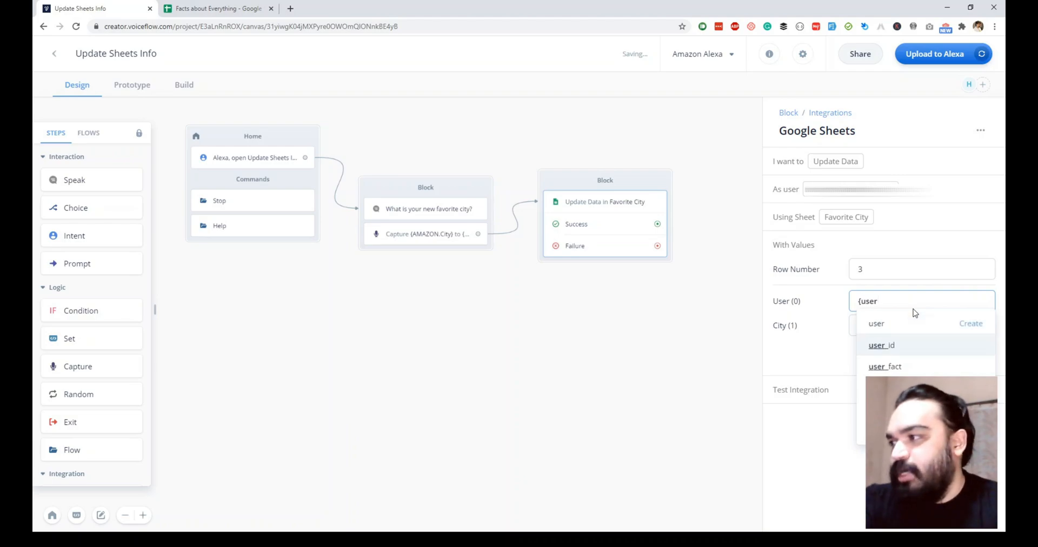
key("Return")
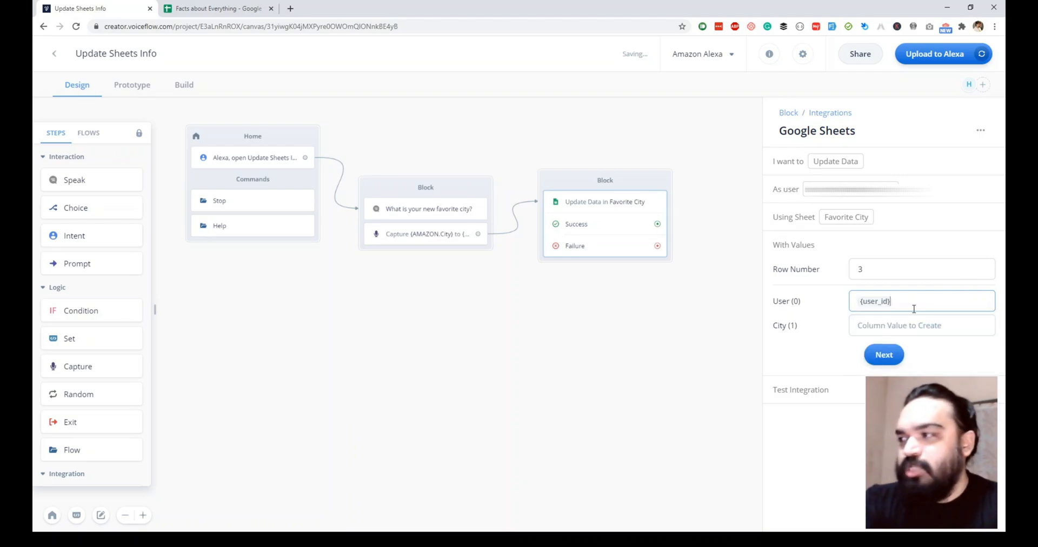
key("Tab")
type("{user_c")
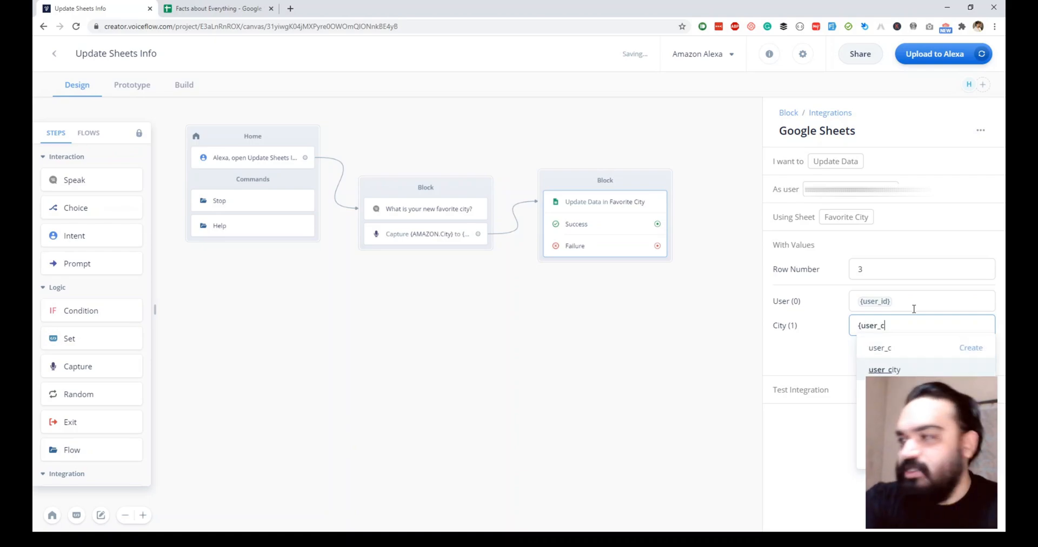
key("Return")
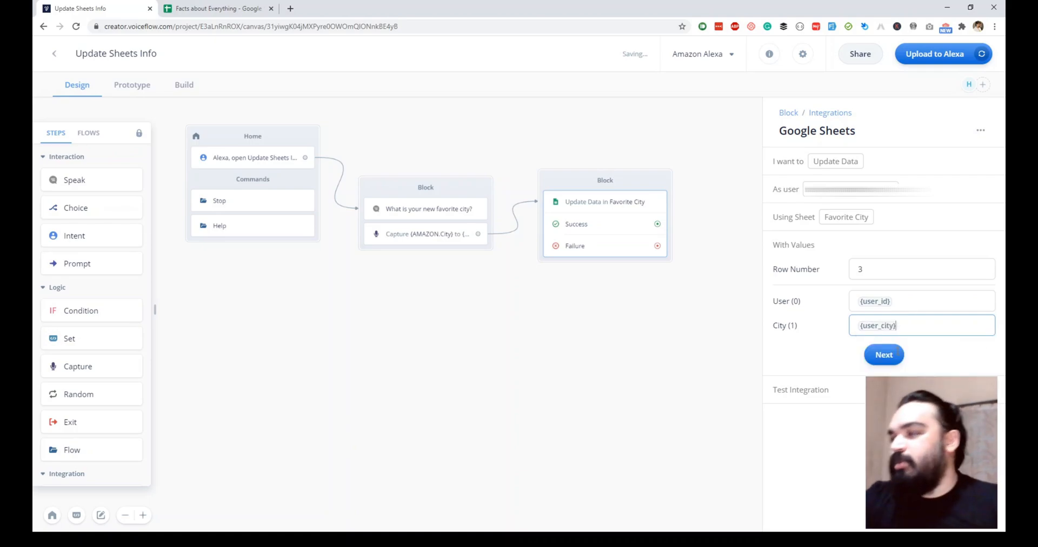
left_click(884, 355)
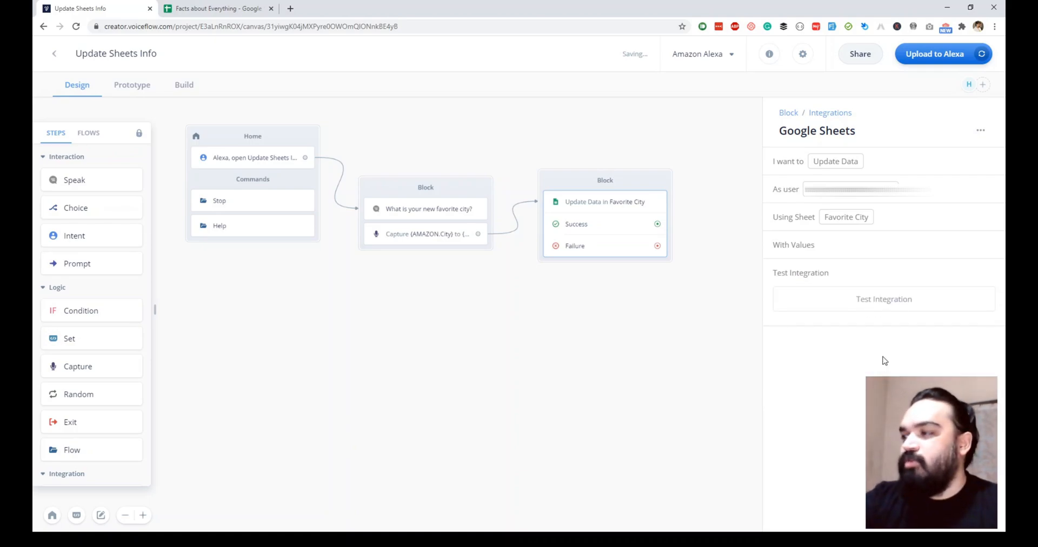
- Test the Google Sheets integration with user_id TEST_NEW and user_city Mumbai, and highlight the returned response text
left_click(869, 306)
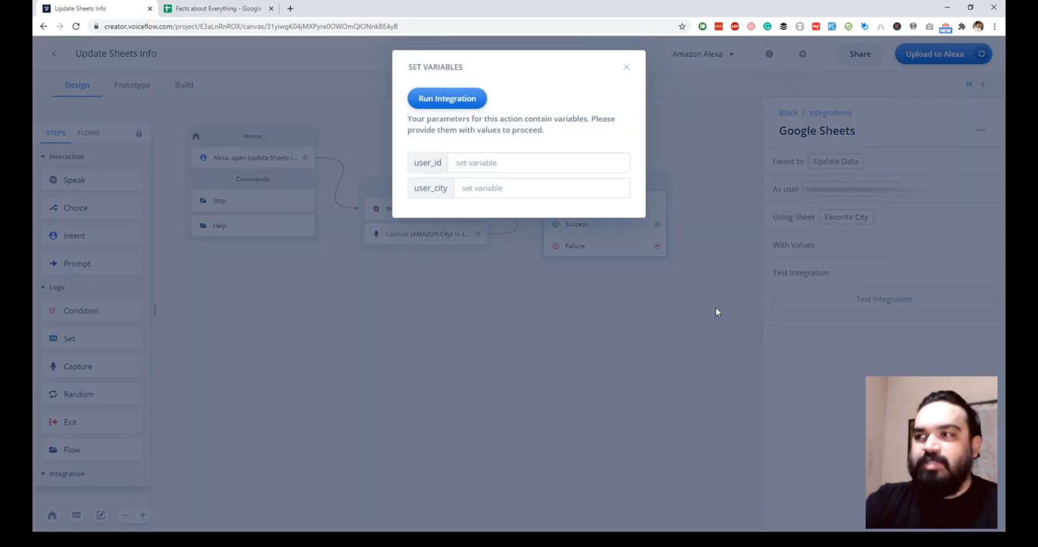
left_click(521, 165)
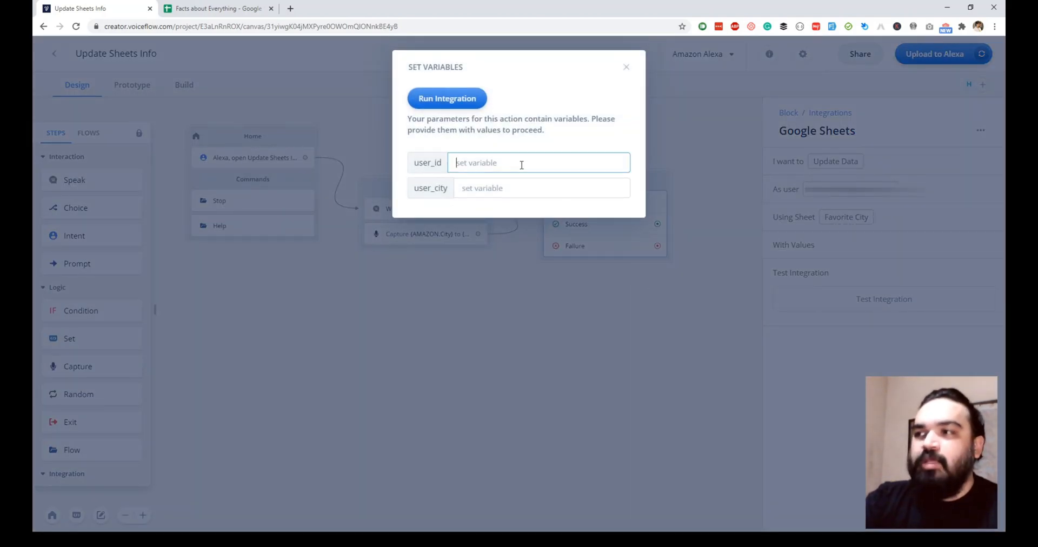
type("TEST_")
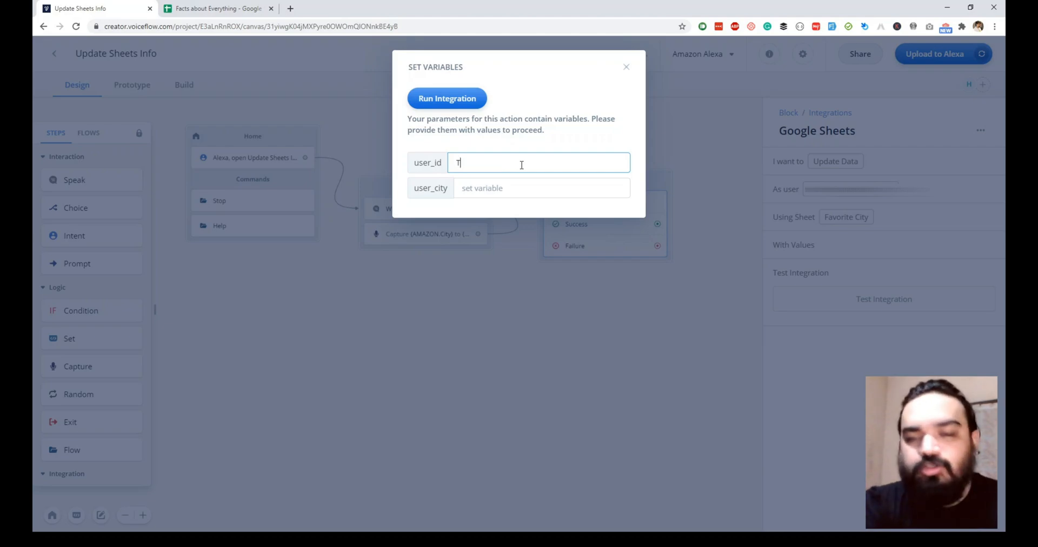
type("W")
key("Tab")
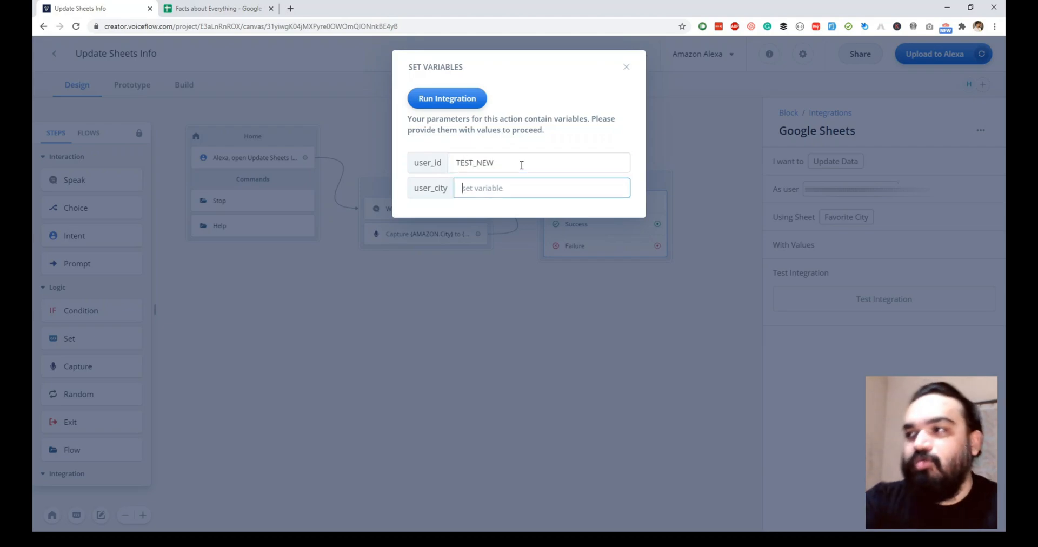
type("Mumbai")
left_click(438, 99)
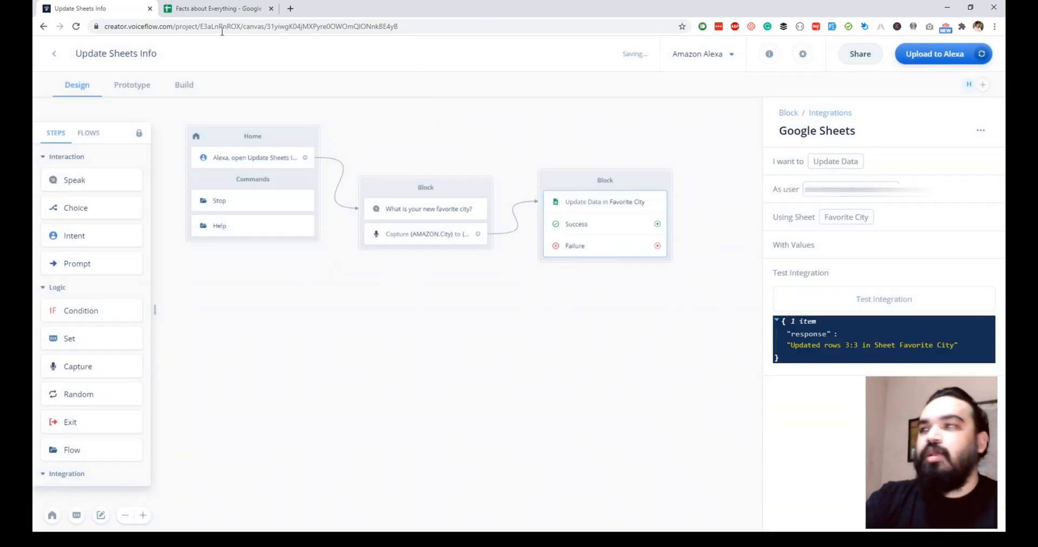
left_click_drag(790, 345, 952, 348)
- Switch to the Facts about Everything Google Sheet and check the User and City cells of row 3 in Favorite City
left_click(216, 8)
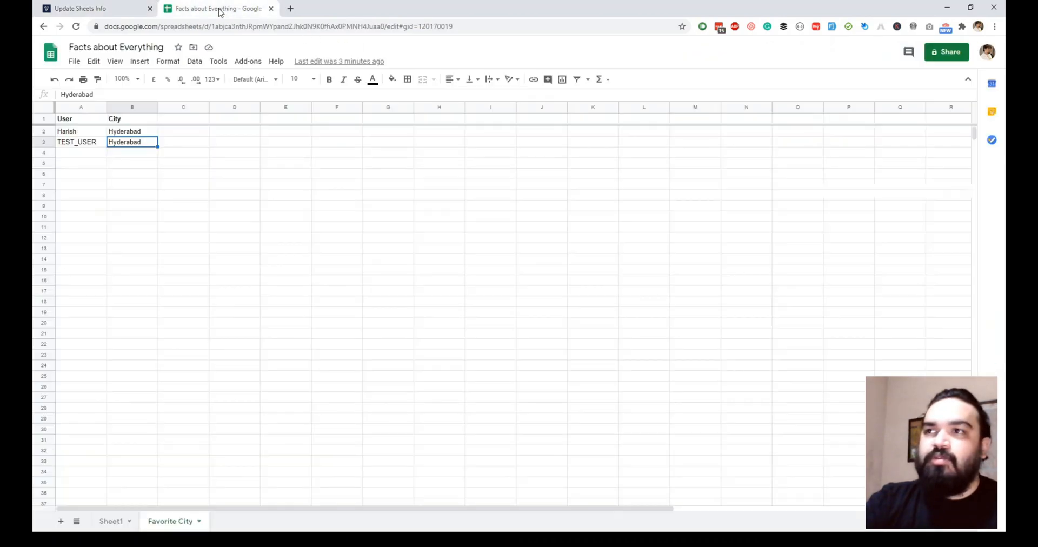
left_click(94, 146)
left_click(112, 145)
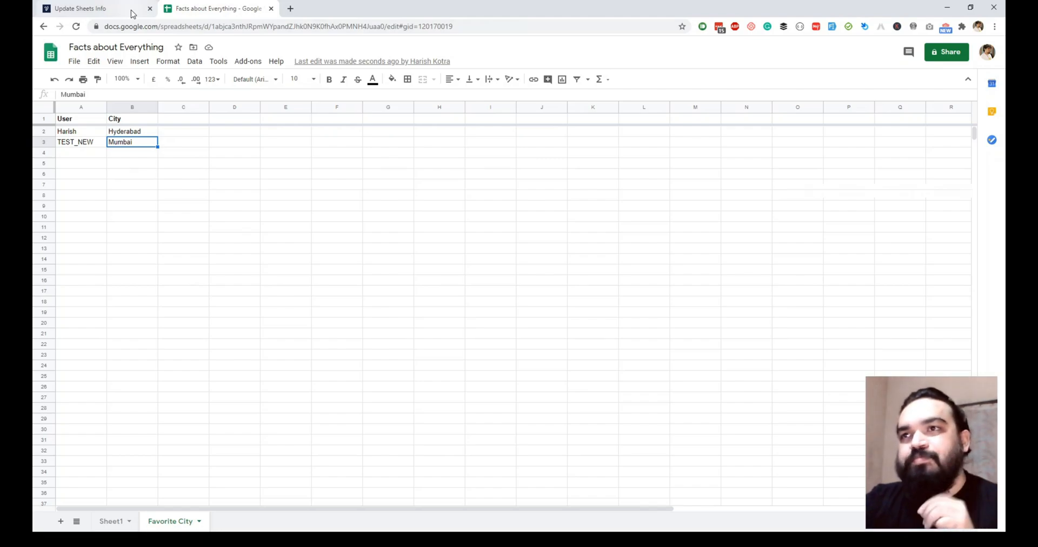
left_click(84, 146)
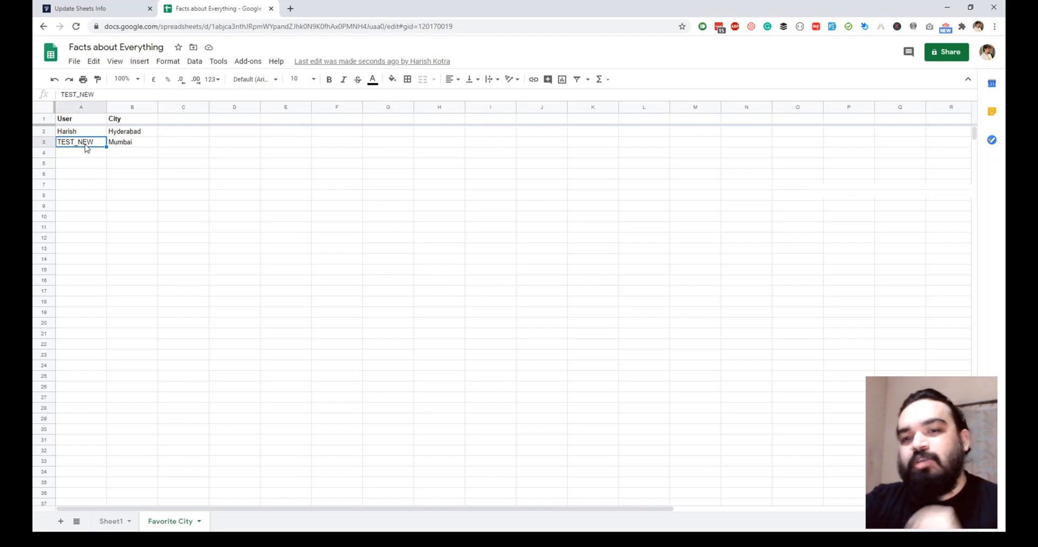
left_click(129, 148)
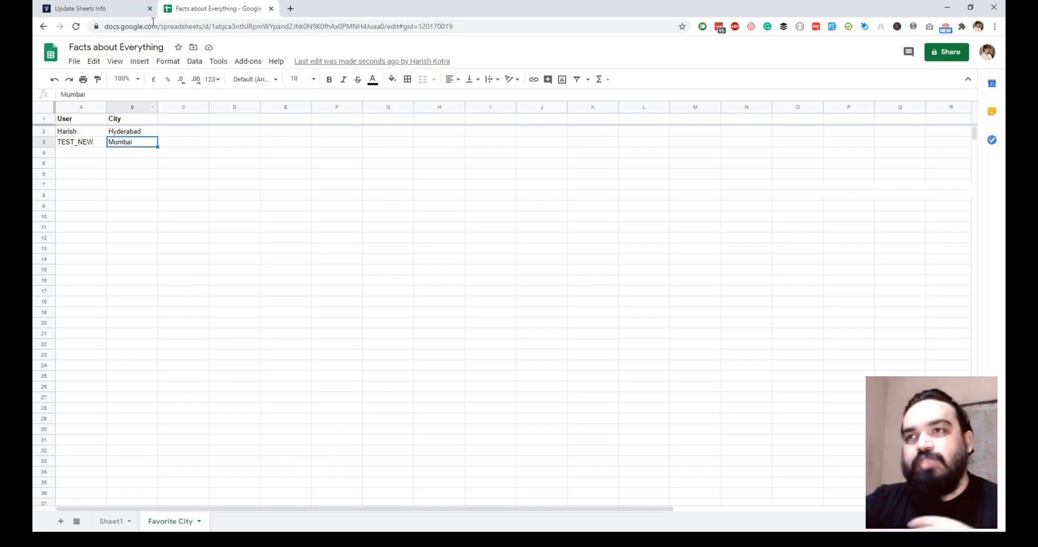
- Back in Voiceflow, run the prototype with Bangkok as the answer to the city question, and check row 3 of the Google Sheet
left_click(123, 10)
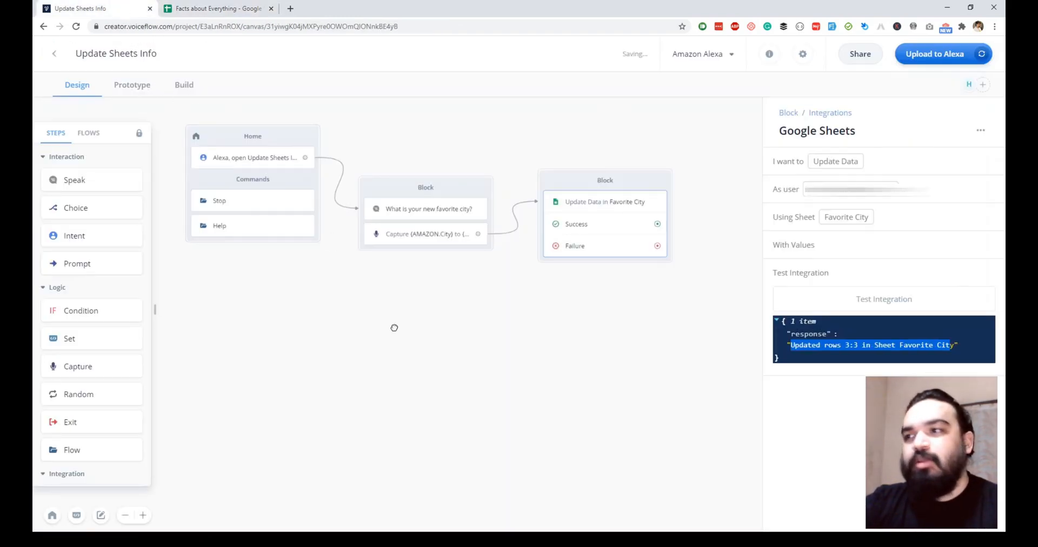
left_click(146, 89)
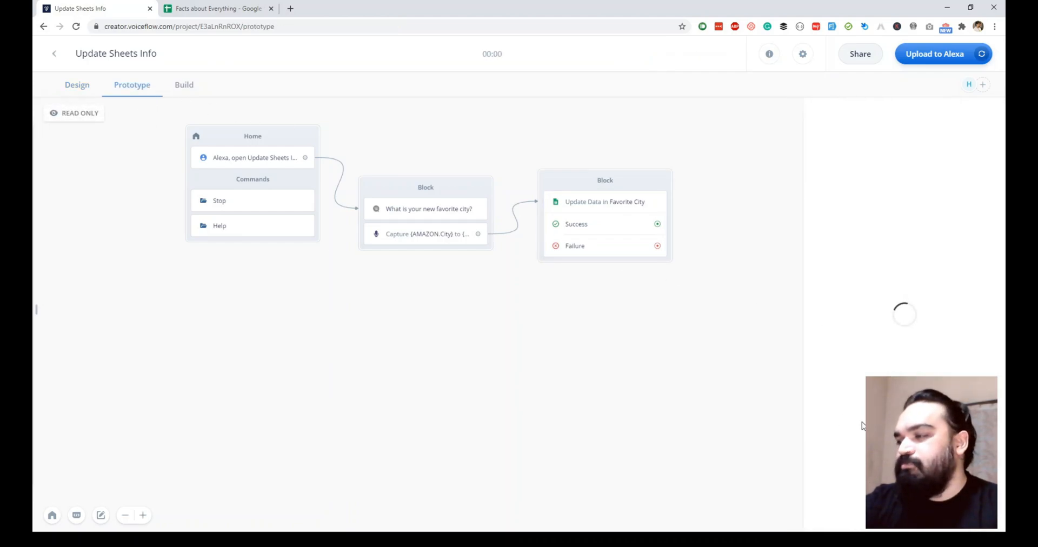
left_click(897, 295)
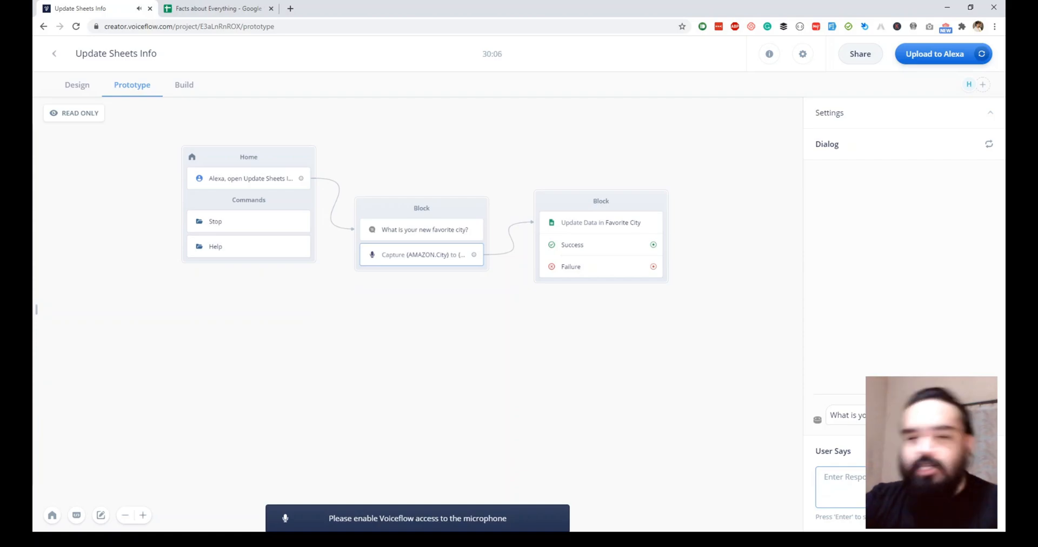
type("Bangkok")
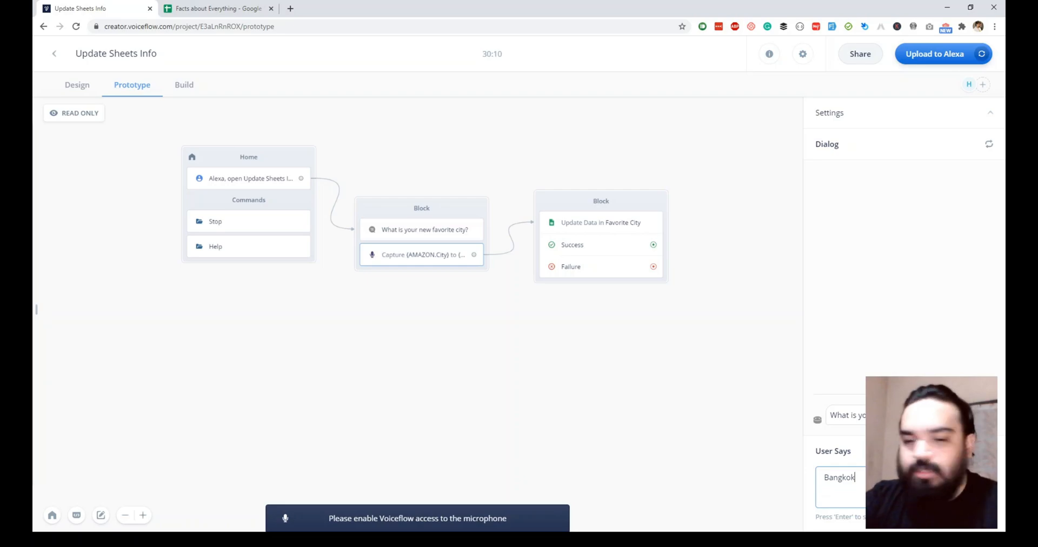
key("Return")
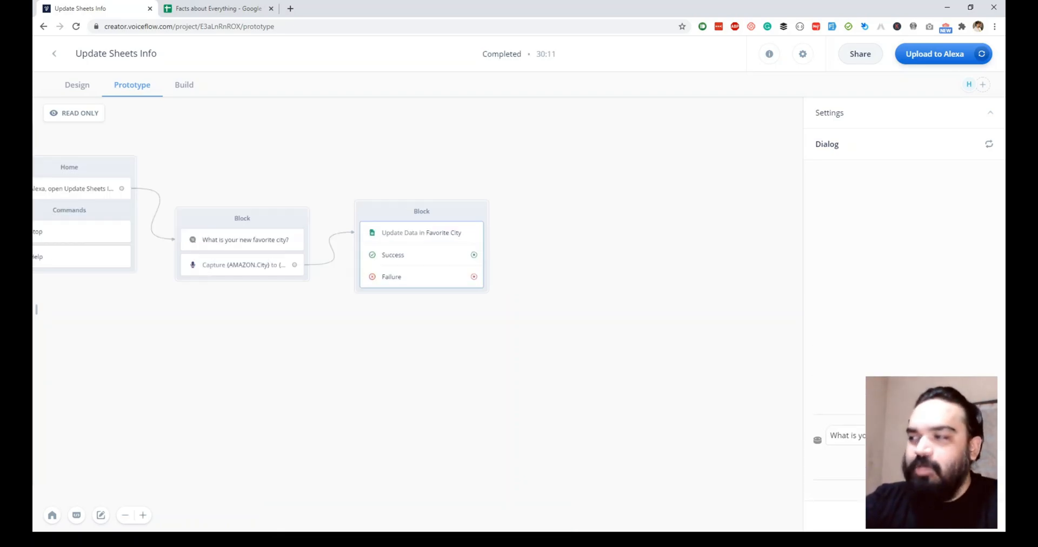
left_click(216, 8)
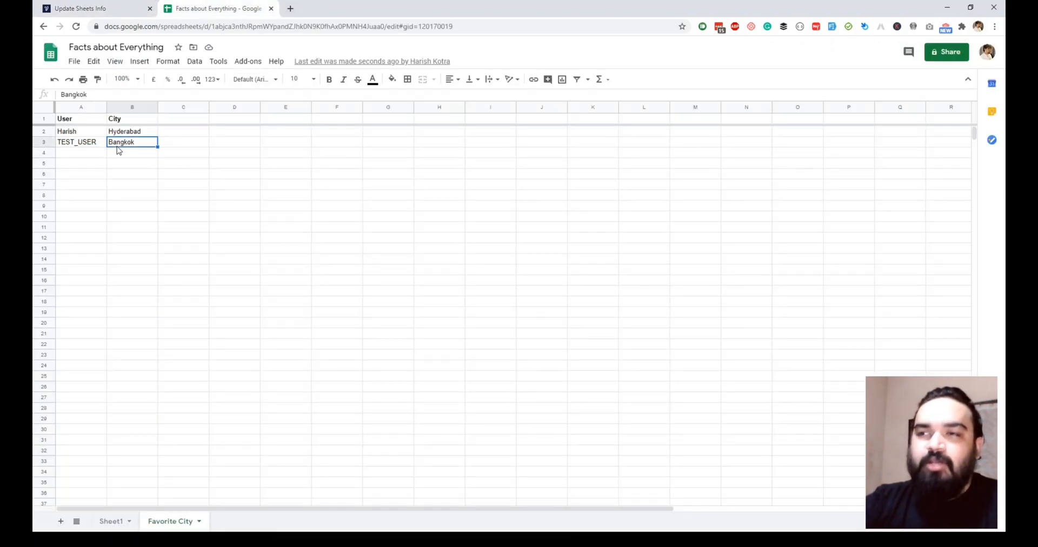
- Return to Voiceflow, look at the Basic Skill Info in the Alexa publishing settings, and go back to the design canvas
left_click(128, 12)
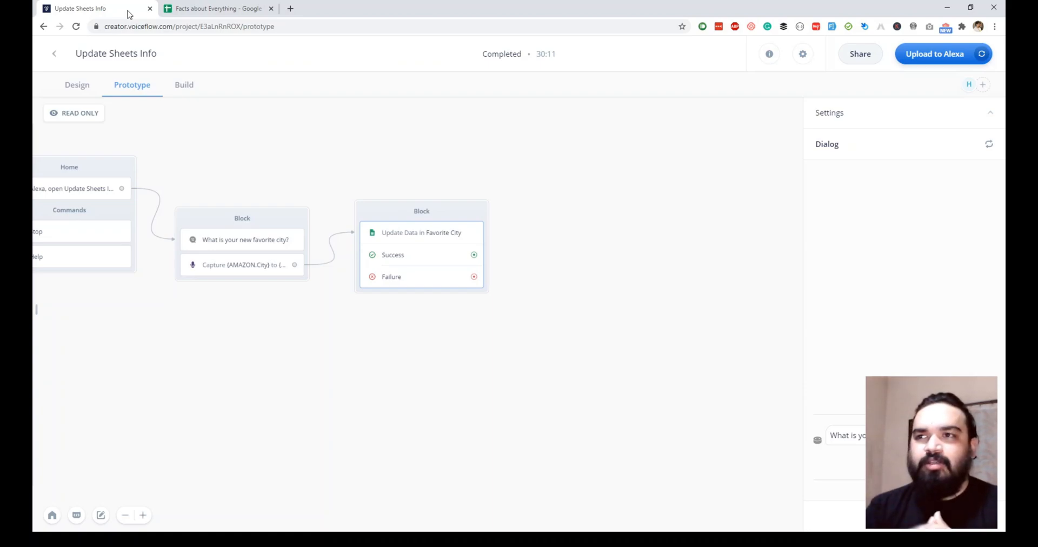
left_click(189, 87)
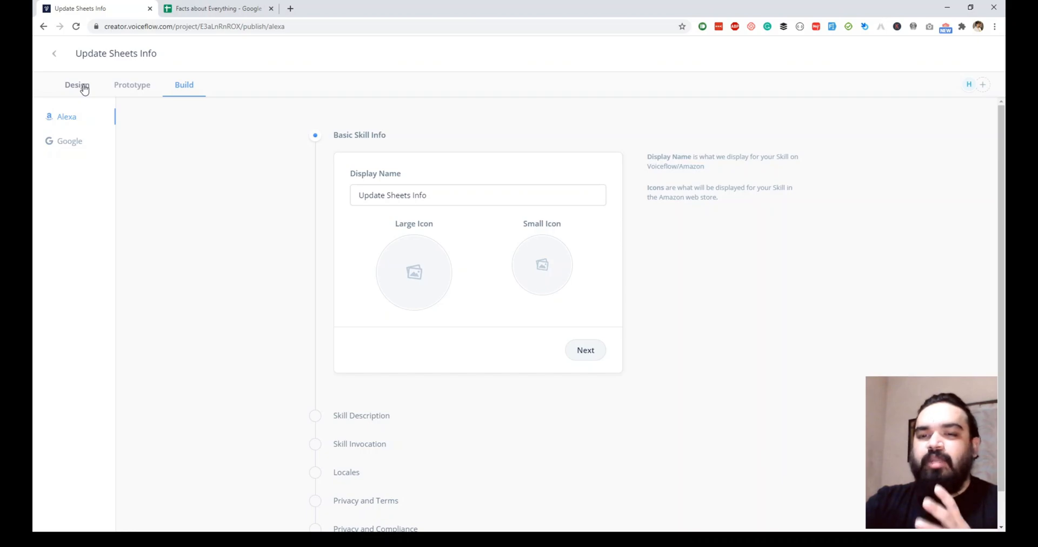
left_click(74, 85)
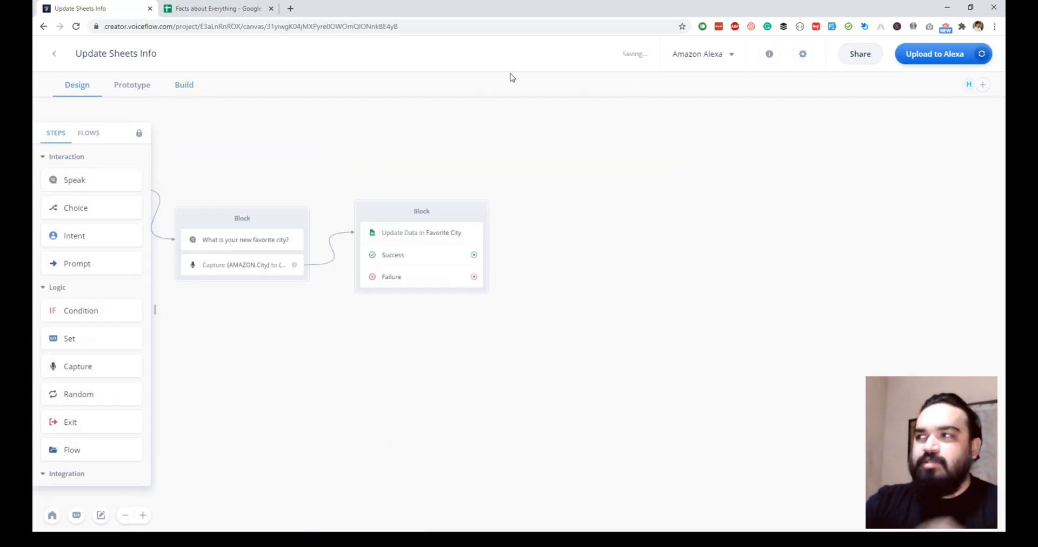
- Review the project's assistant platform options and look through the available Integration and Platform steps
left_click(732, 60)
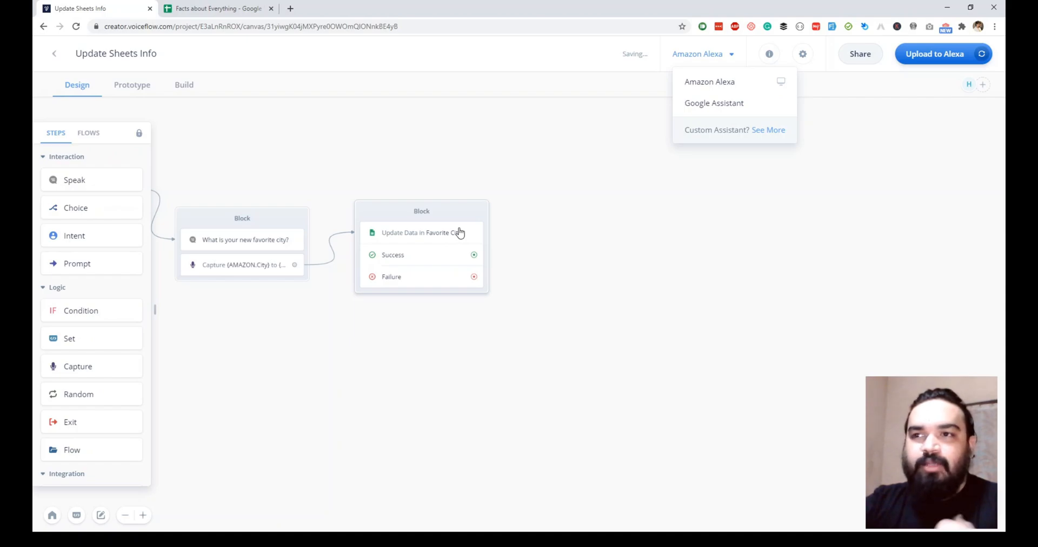
scroll(101, 350, "down", 4)
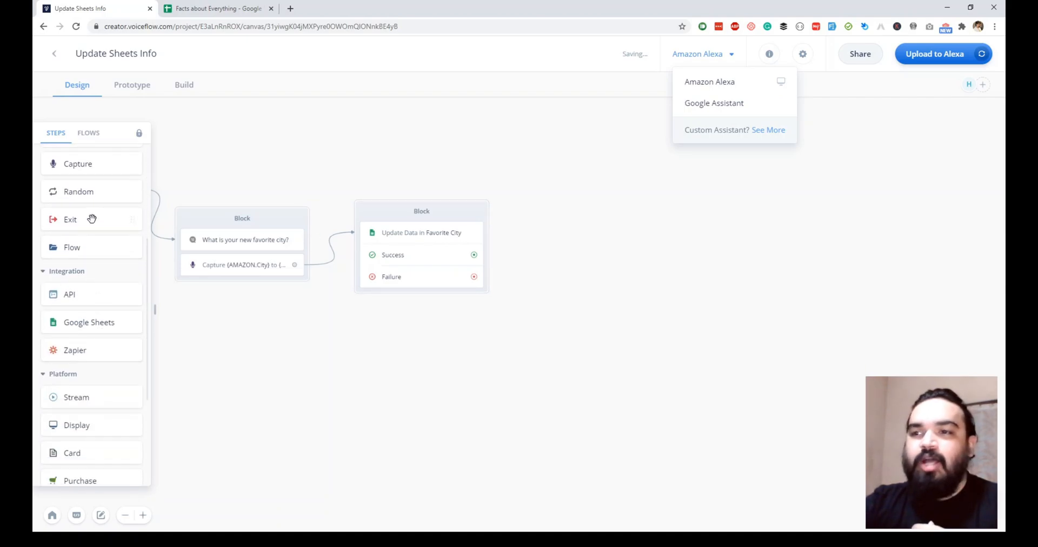
scroll(79, 438, "up", 2)
scroll(81, 416, "down", 5)
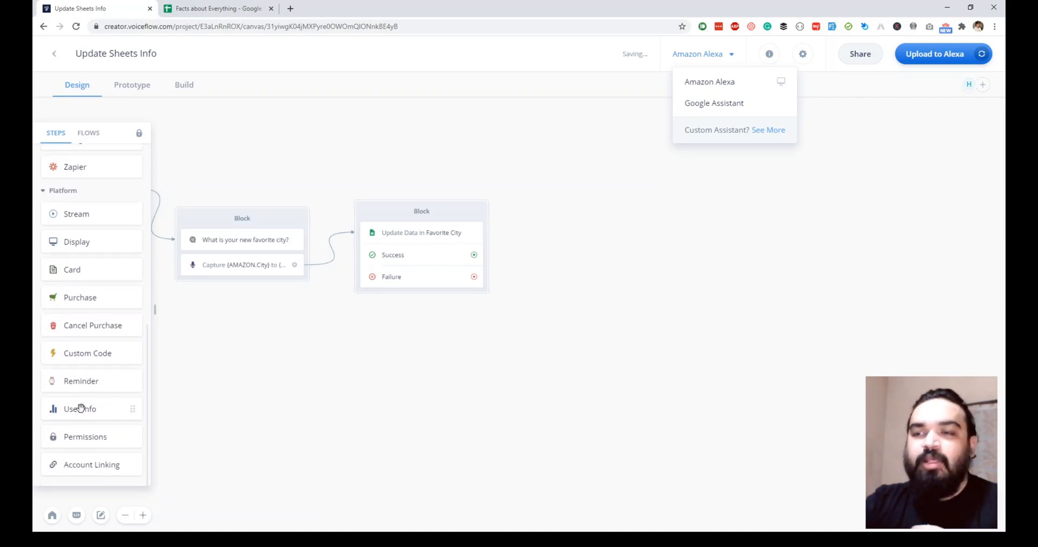